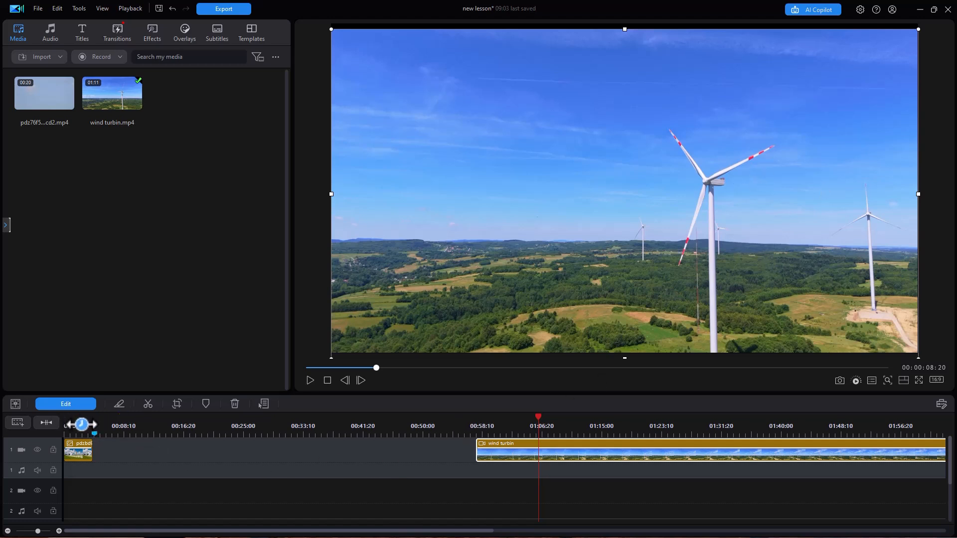
- Preview the barn image and wind turbine clip on the timeline, and play both videos from the media library
left_click(81, 425)
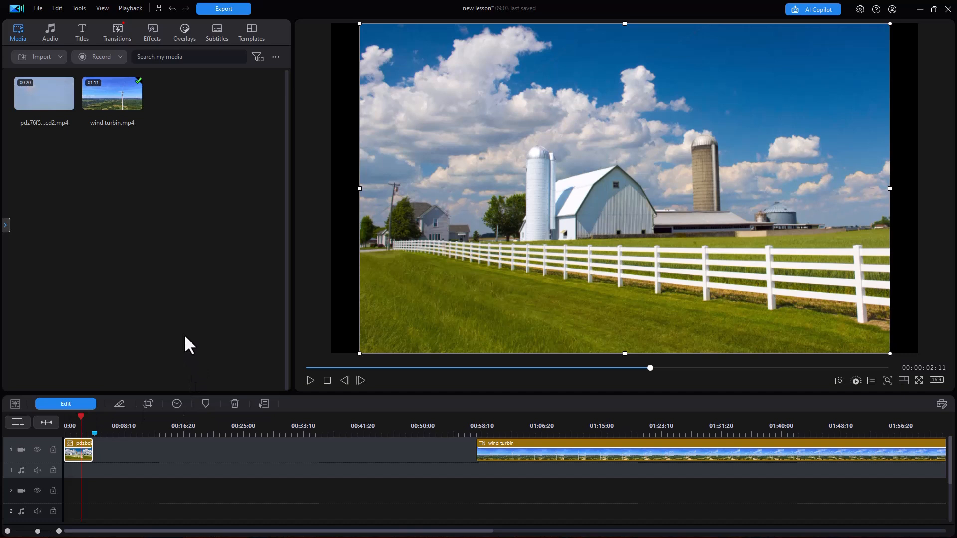
left_click(519, 427)
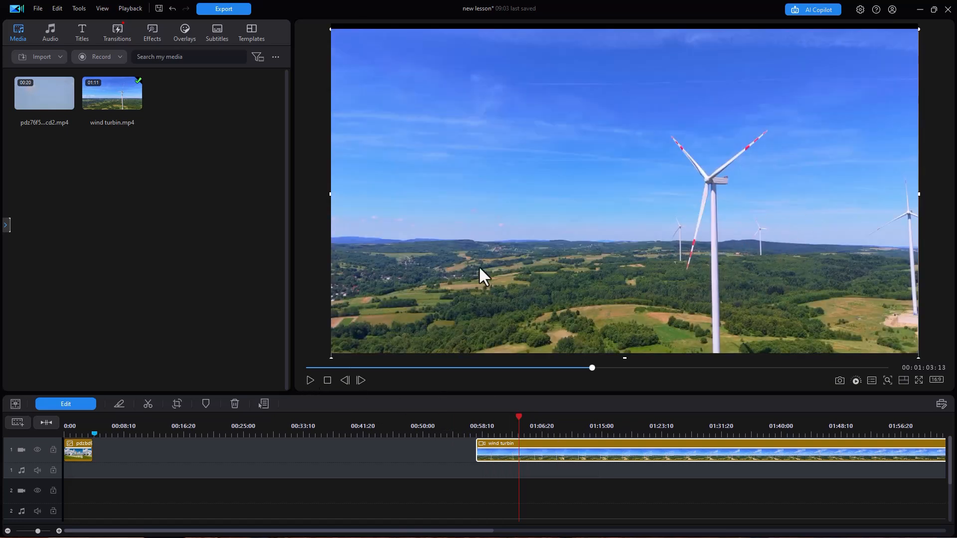
key("space")
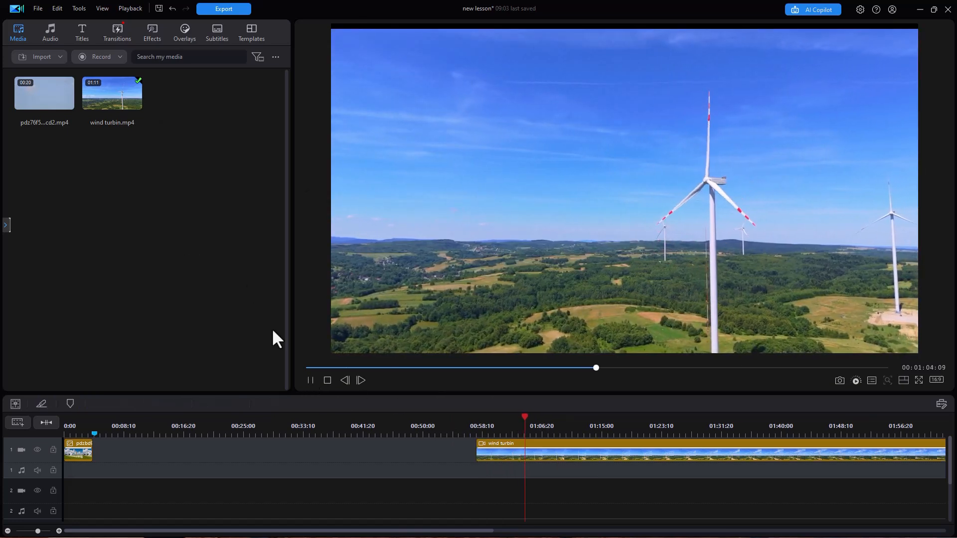
left_click(309, 380)
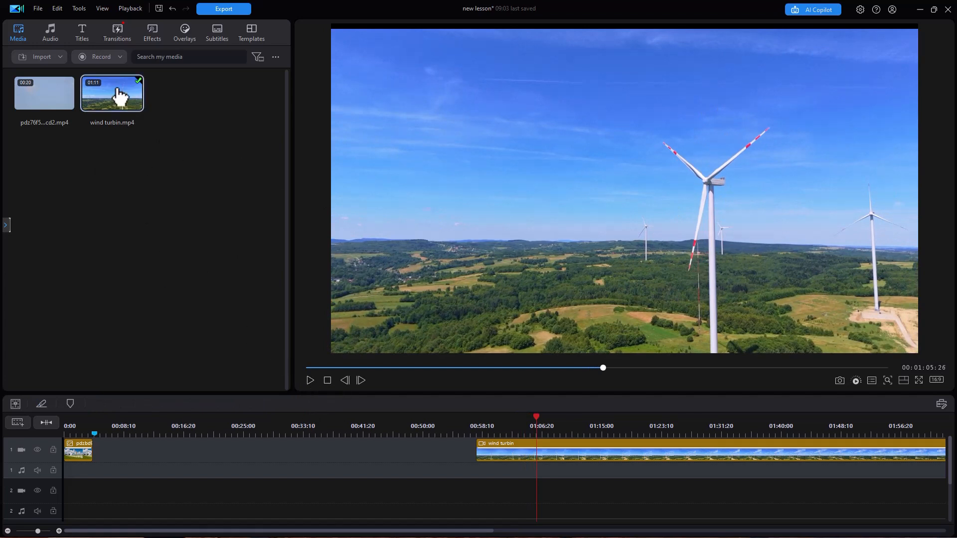
double_click(126, 107)
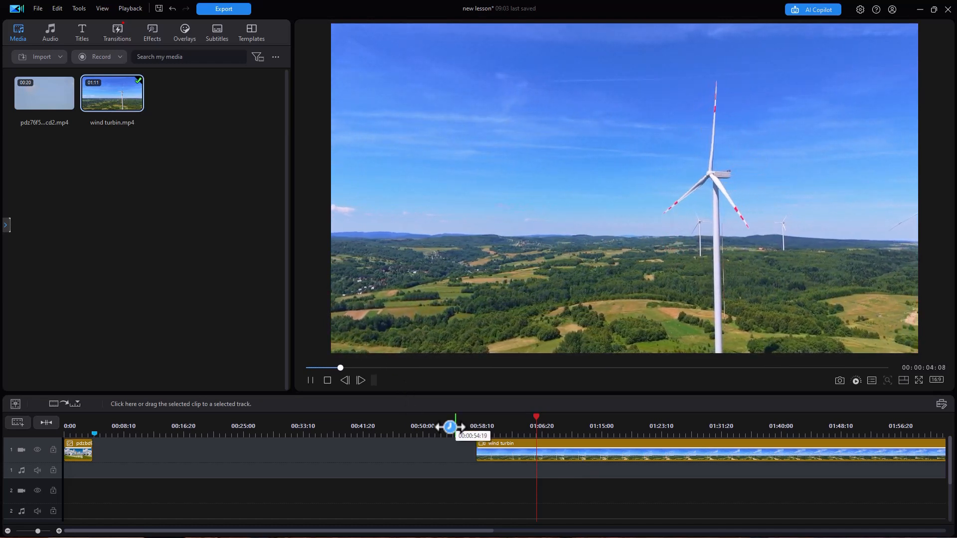
left_click(310, 381)
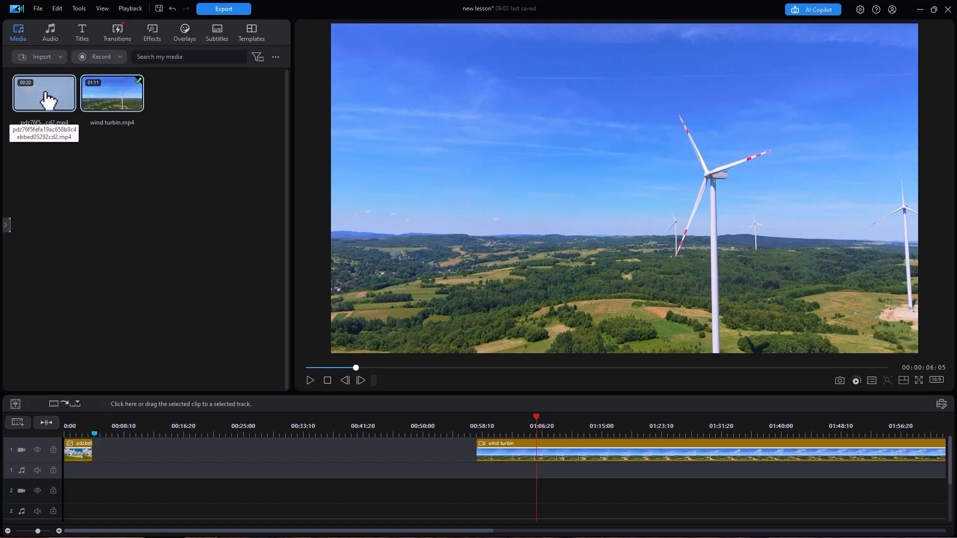
double_click(46, 98)
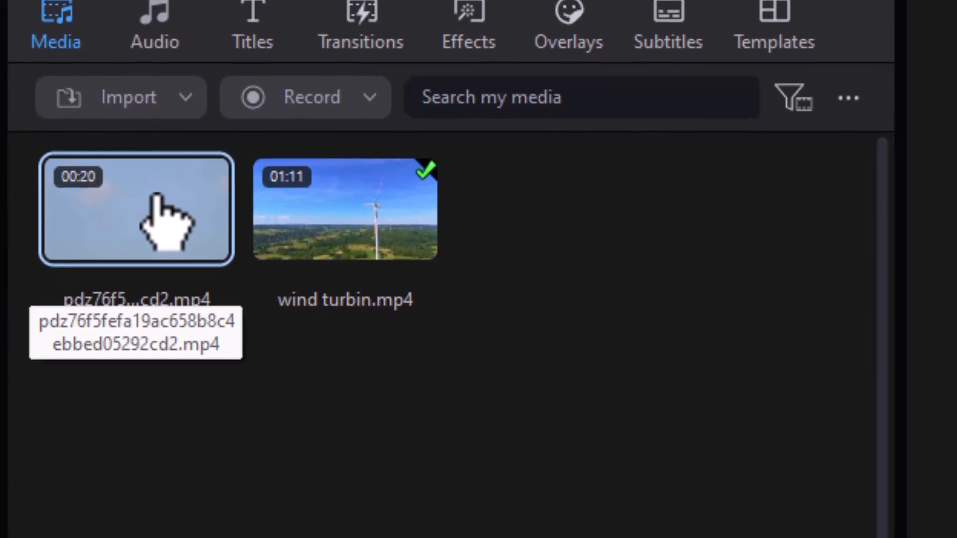
- Show the airplane video in the Library Preview Window and move the timeline playhead to 00:01:24:07
right_click(159, 282)
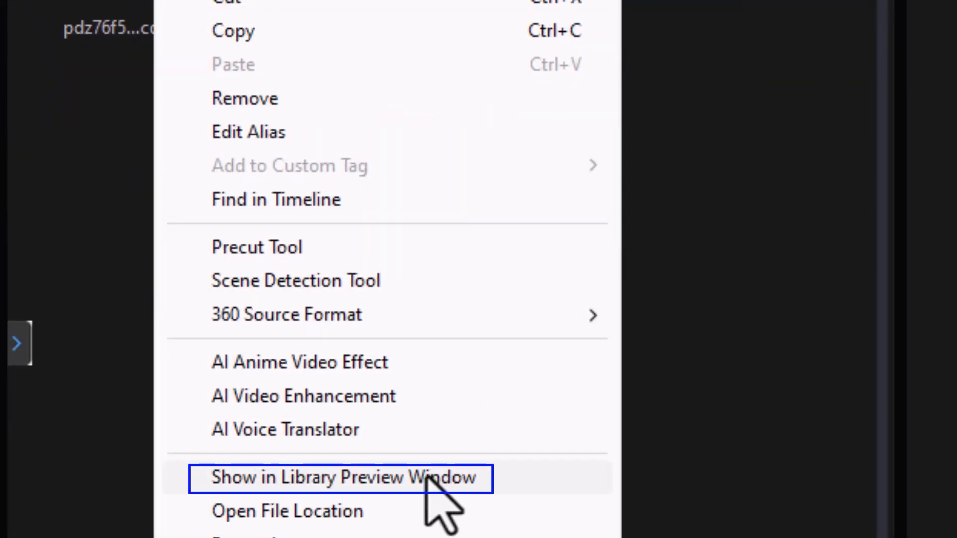
left_click(424, 477)
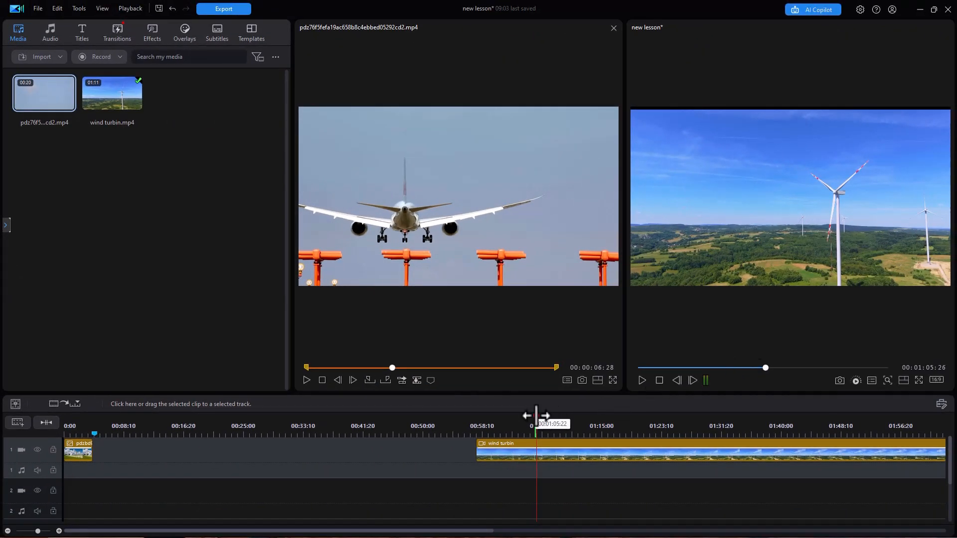
left_click_drag(536, 415, 600, 423)
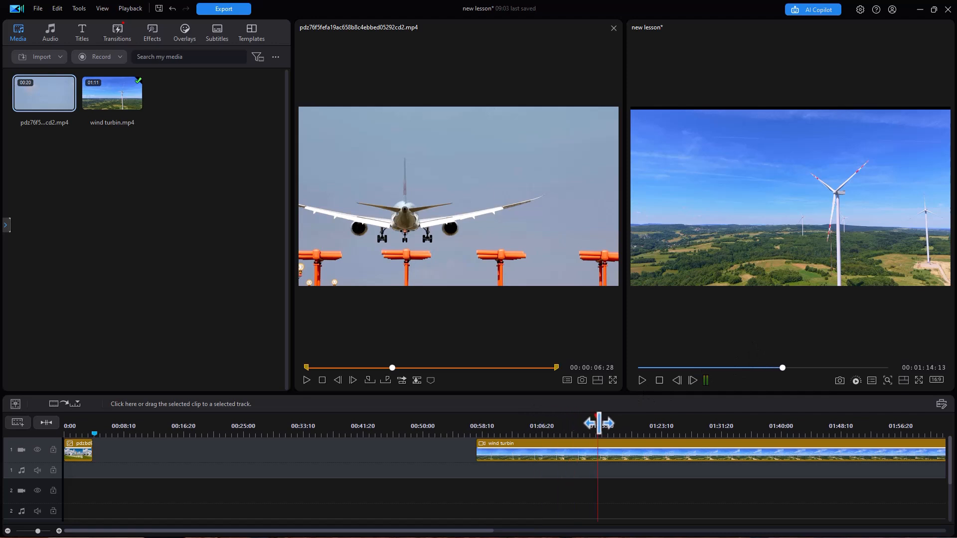
left_click(668, 426)
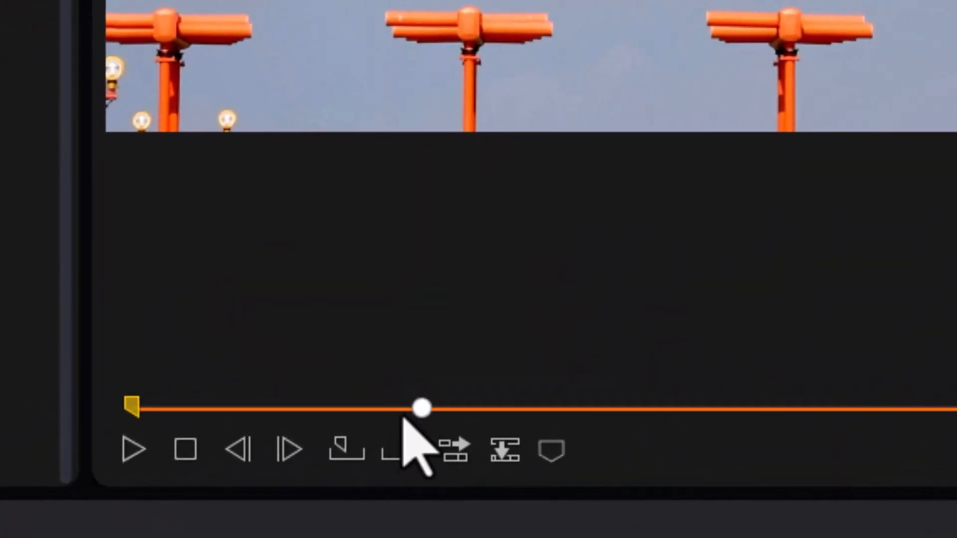
- Move the airplane clip's mark-in point to 00:00:02:00 in the library preview
left_click(136, 406)
left_click_drag(136, 406, 245, 406)
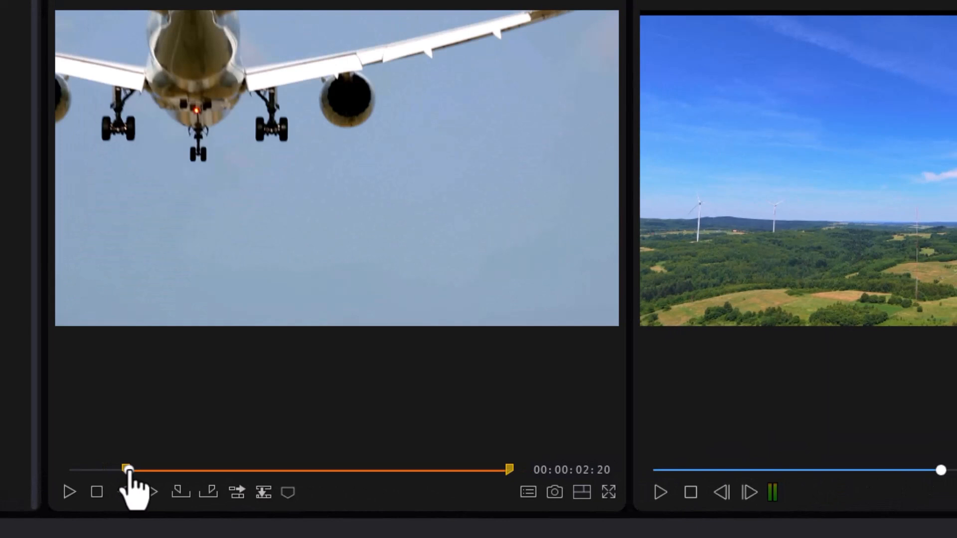
left_click_drag(128, 471, 113, 471)
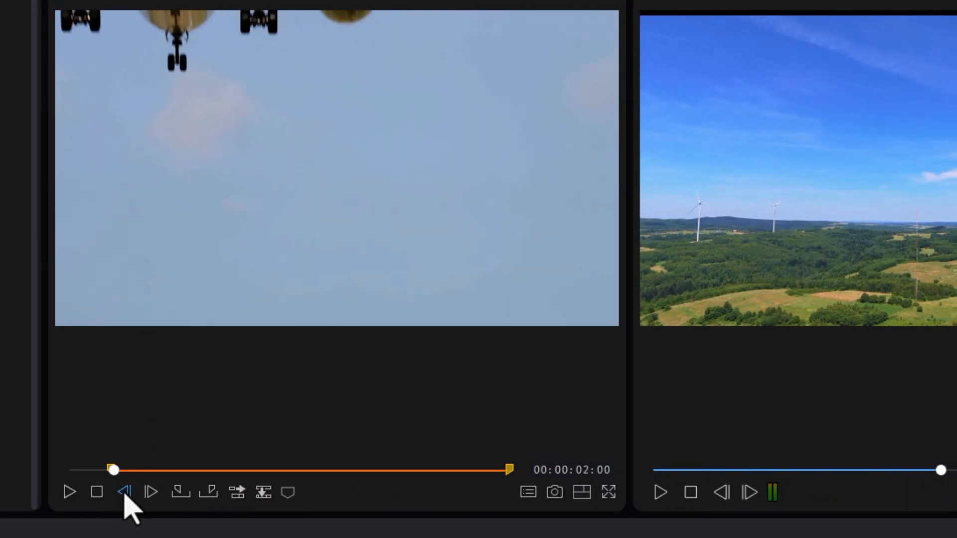
- Step backward and forward frame by frame through the airplane clip around 00:00:02:00
left_click(124, 494)
left_click(124, 494)
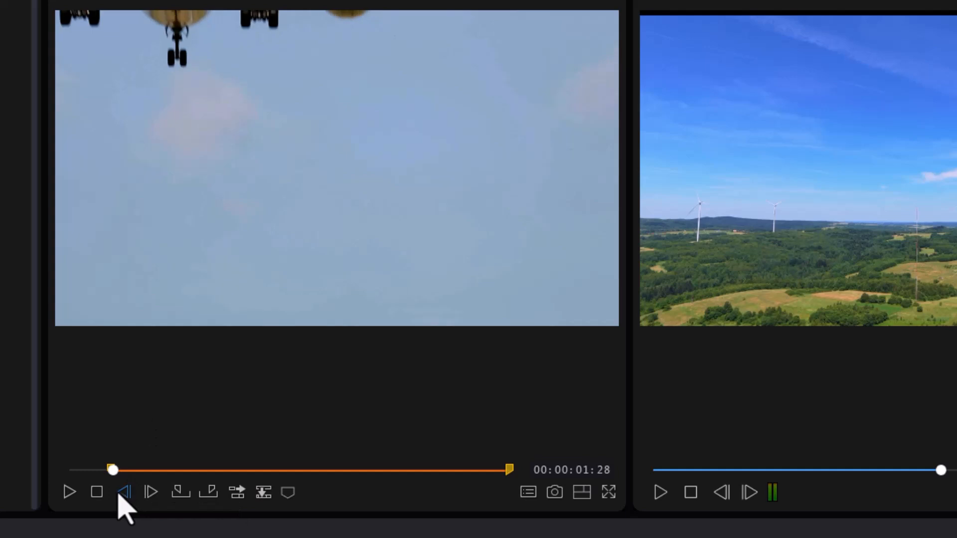
left_click(119, 494)
left_click(118, 494)
left_click(151, 493)
left_click(151, 493)
left_click(152, 493)
left_click(151, 494)
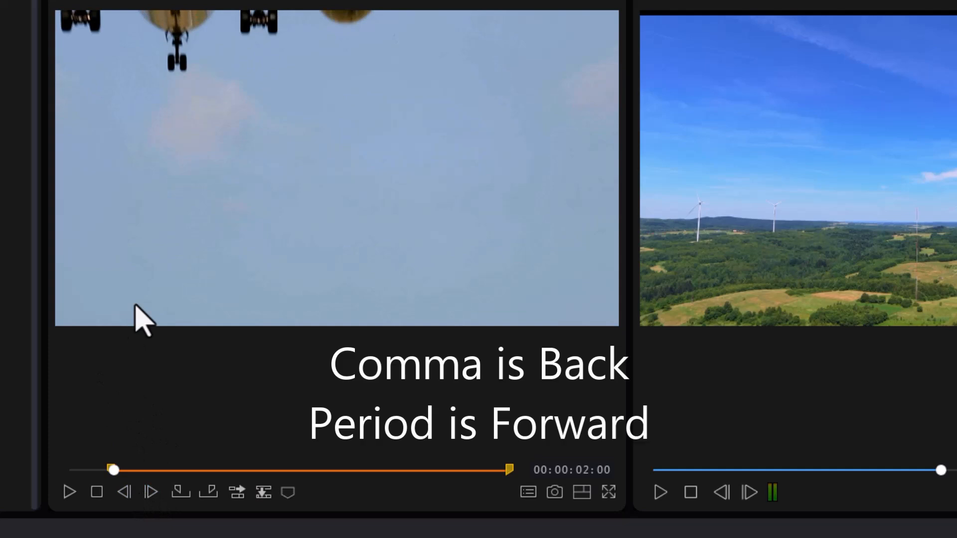
key("comma")
key("comma")
key("comma")
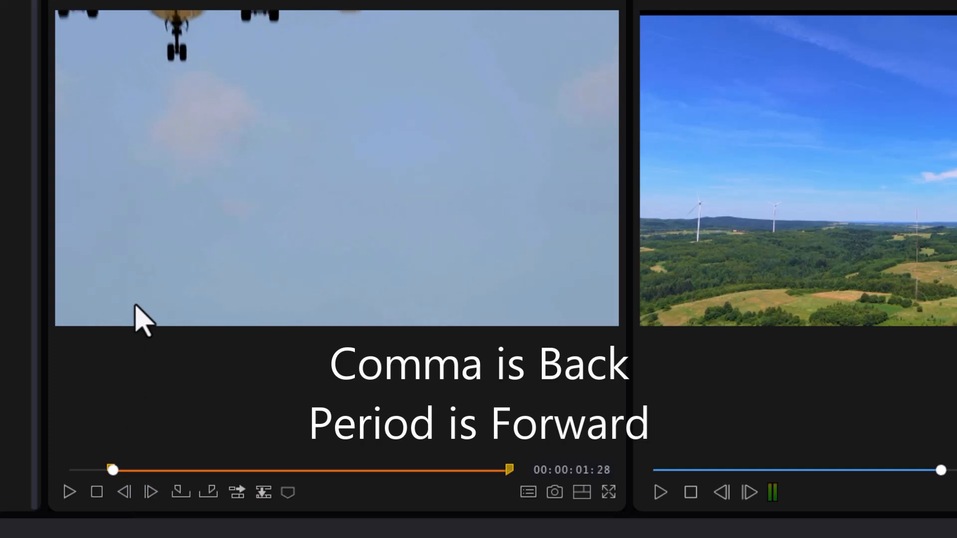
key("period")
key("period")
key("period")
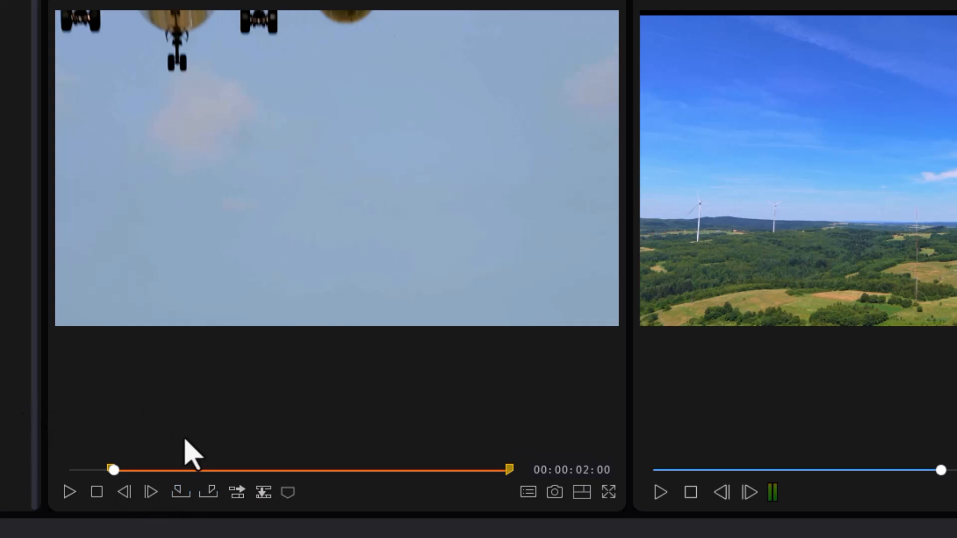
- Set the airplane clip's mark-in point at 00:00:01:21 and its mark-out point at 00:00:15:06
key("Left")
key("Left")
key("Left")
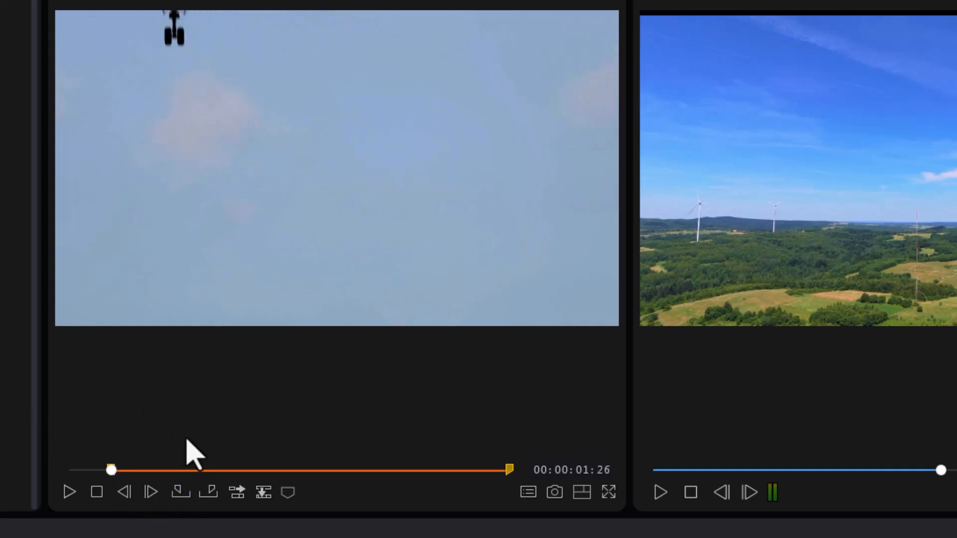
key("Left")
key("Left")
key("Left")
key("Left")
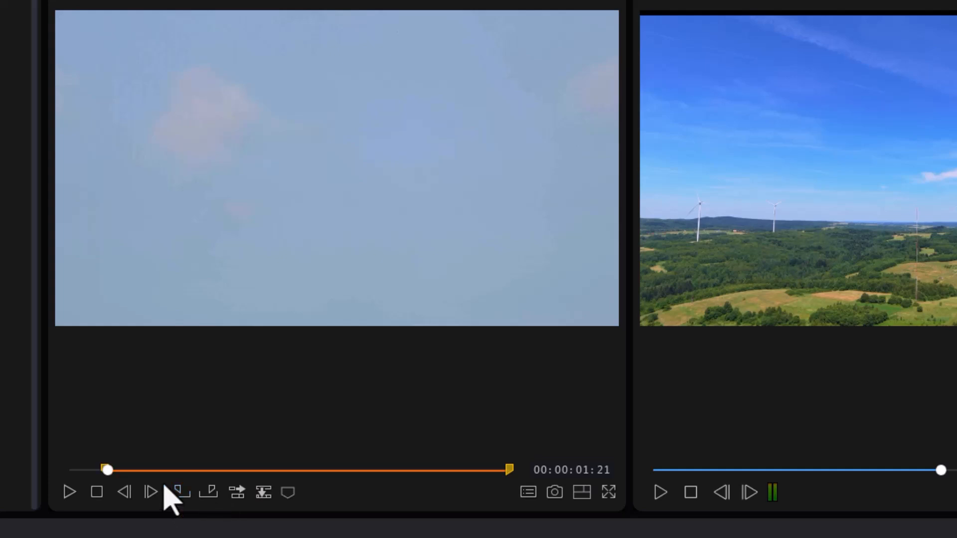
left_click_drag(109, 470, 403, 496)
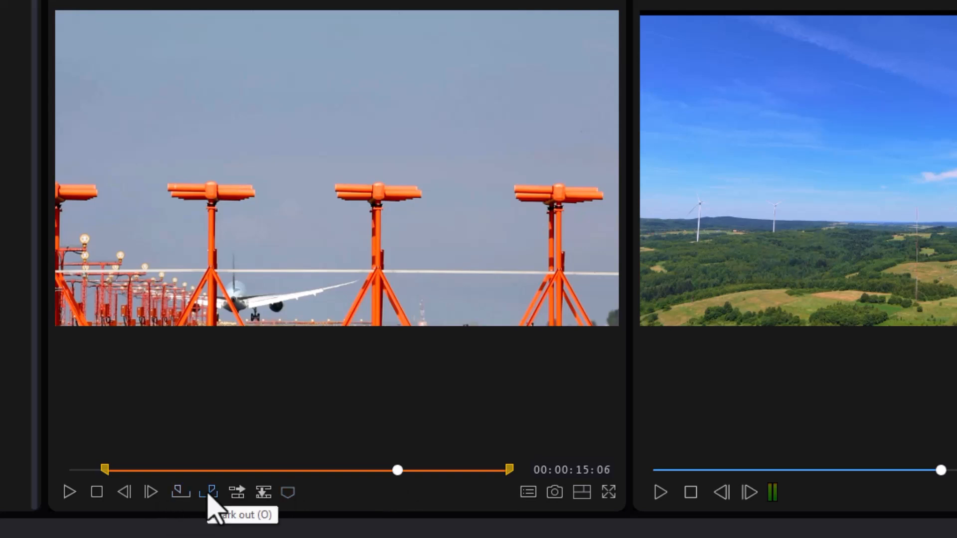
key("o")
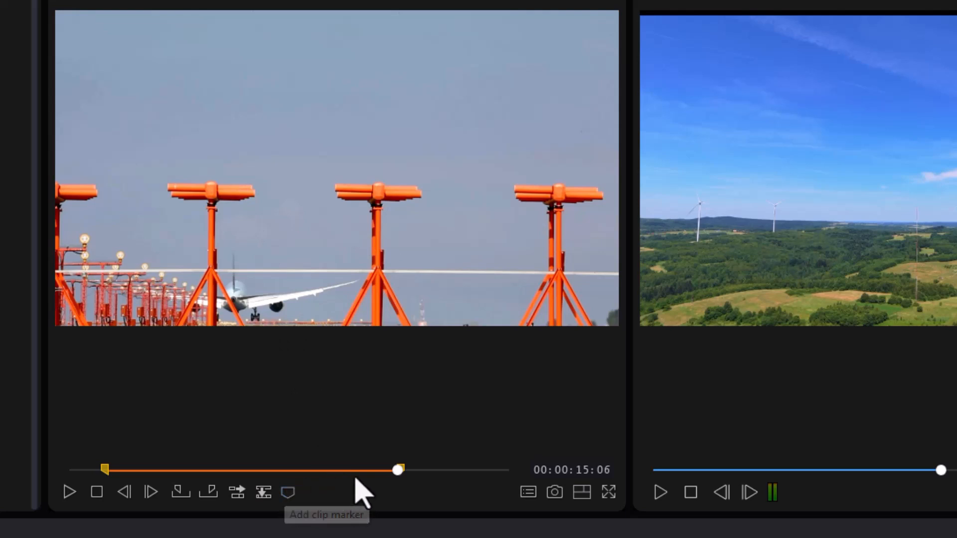
- Add clip markers to the airplane clip at 00:00:07:23 and 00:00:10:03
left_click_drag(398, 470, 239, 470)
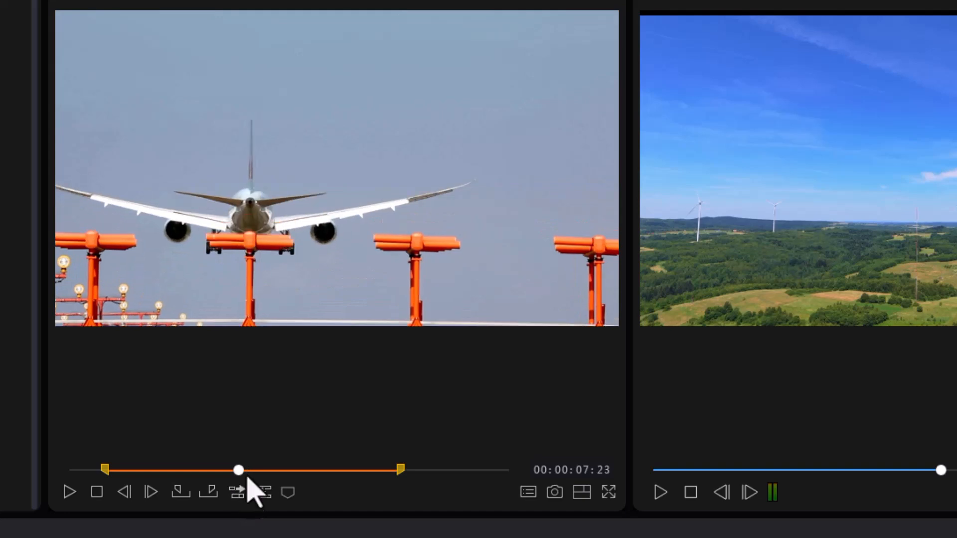
left_click(288, 493)
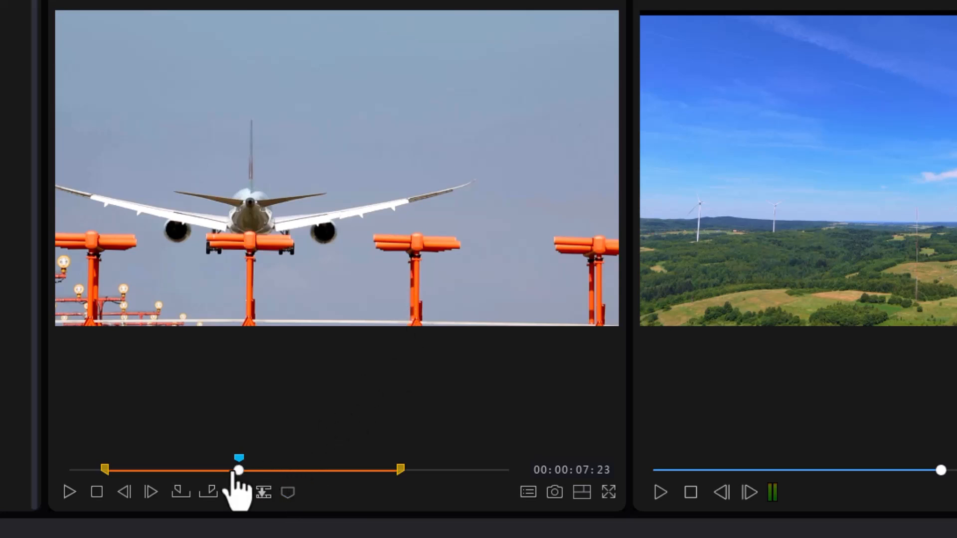
left_click_drag(240, 472, 289, 470)
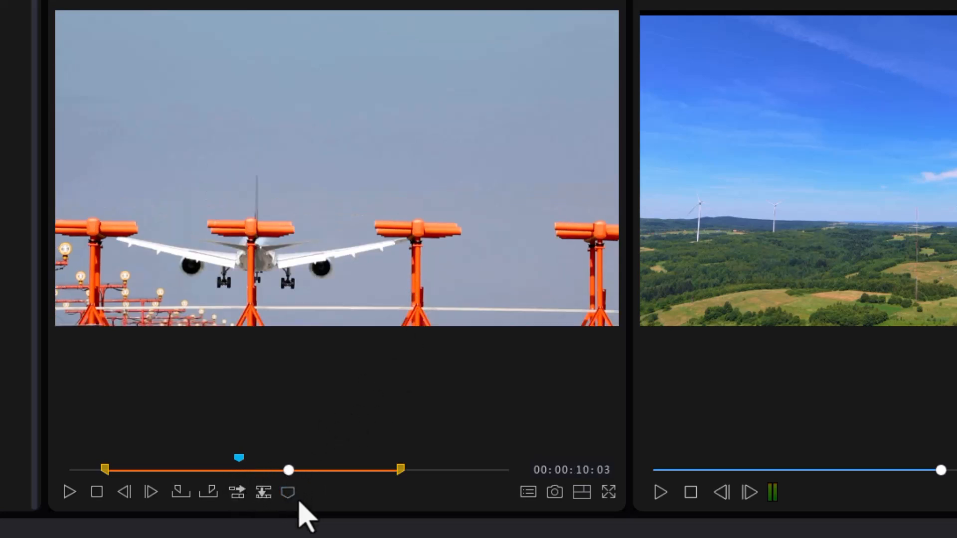
left_click(288, 493)
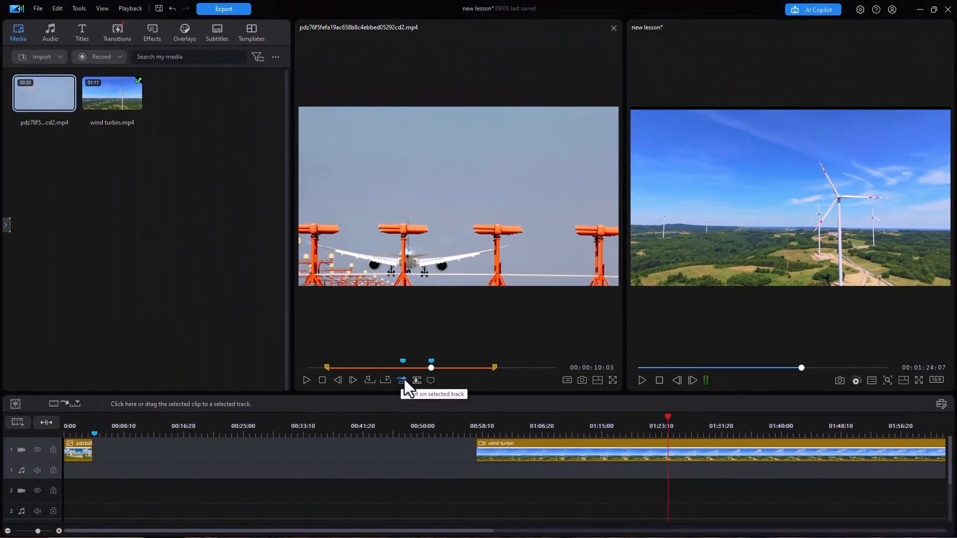
- Try inserting and then overwriting the trimmed airplane clip on the selected track at the playhead, removing it after each attempt
left_click(404, 379)
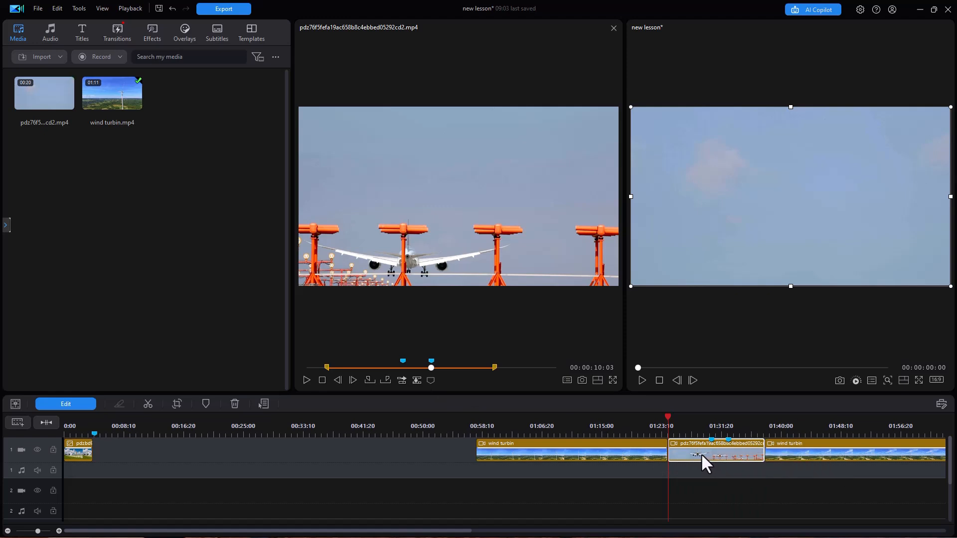
key("Delete")
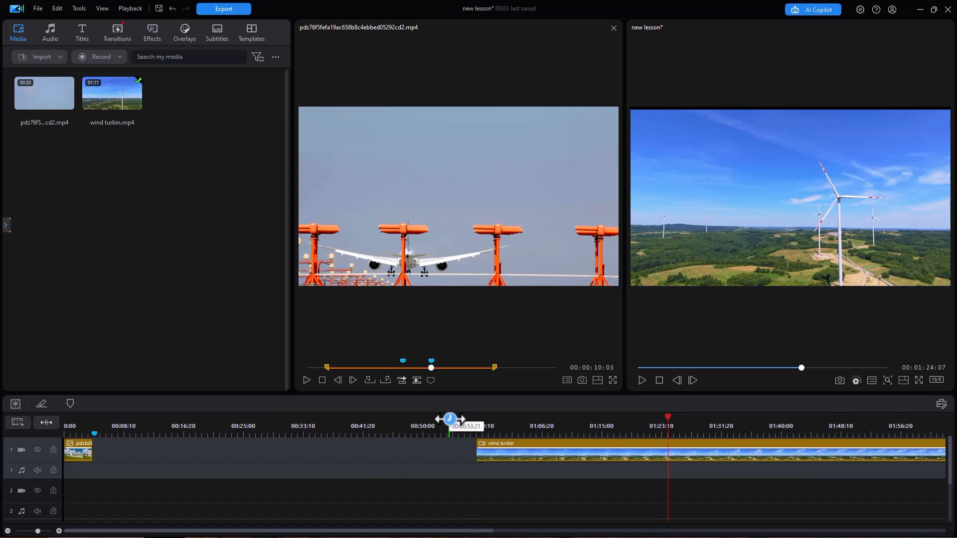
left_click(416, 381)
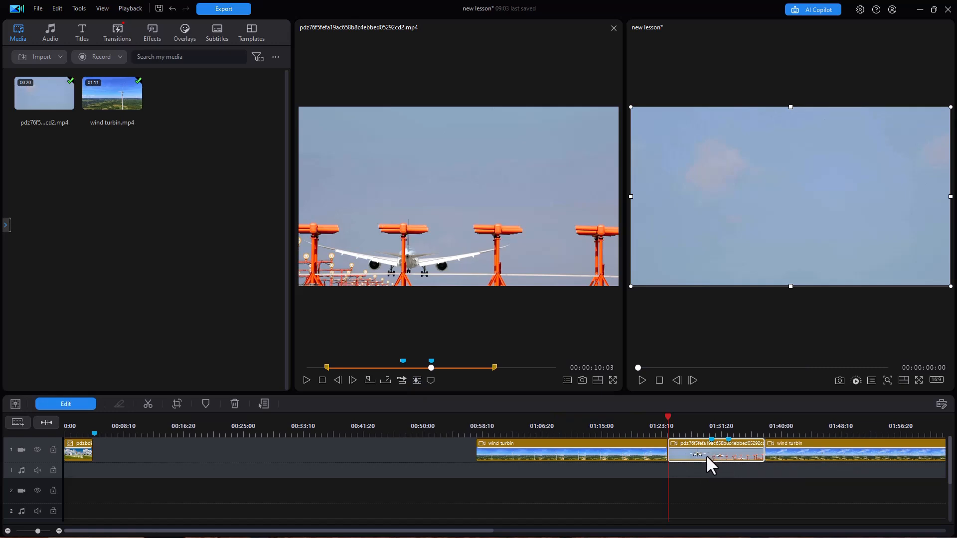
key("ctrl+z")
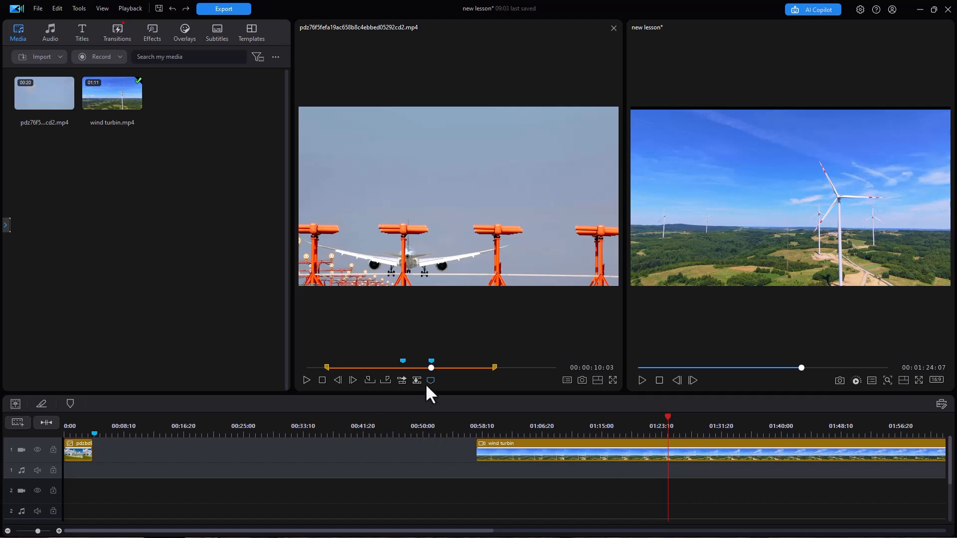
- Place the trimmed airplane clip from the library preview into the gap on track 1, starting at about 15 seconds
left_click_drag(395, 198, 181, 456)
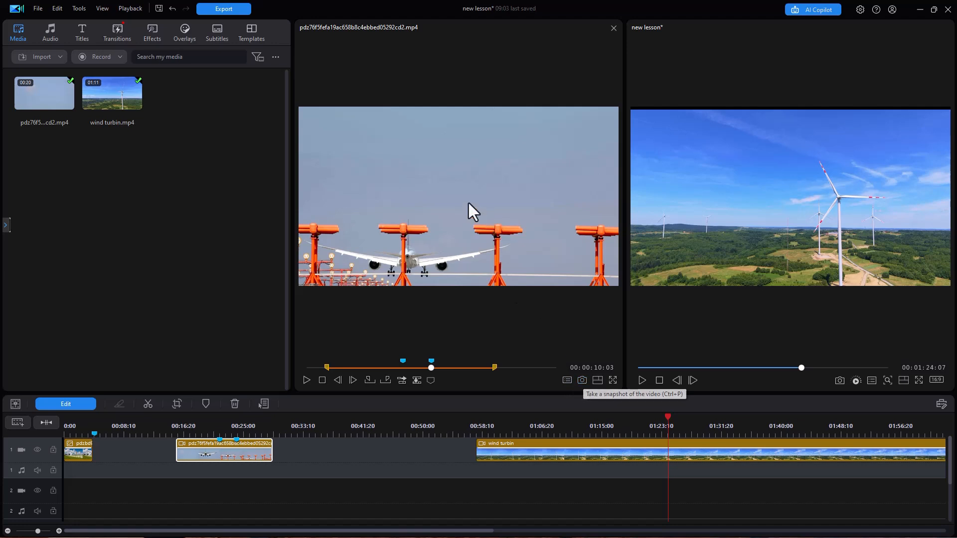
- Take a snapshot of the airplane clip's current frame and save it as test
left_click(582, 380)
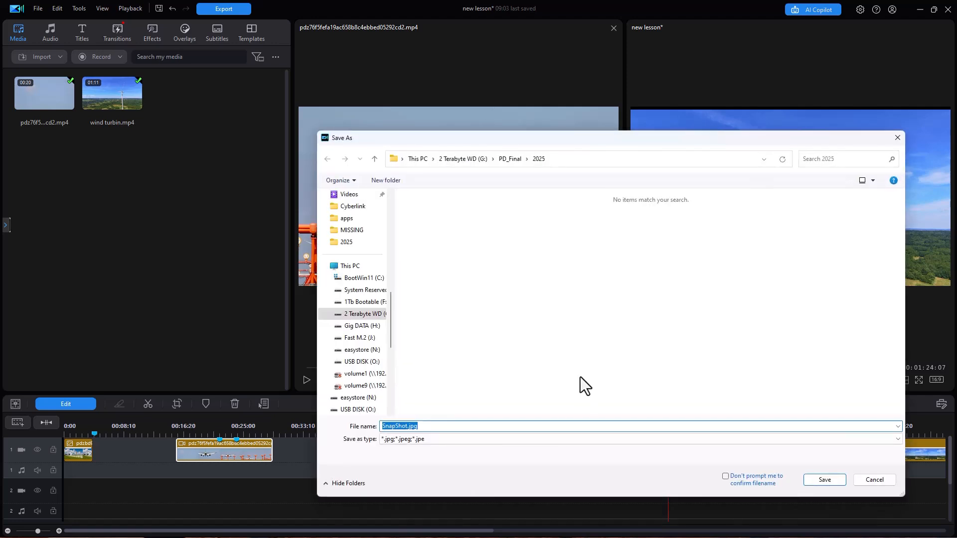
type("test")
key("Return")
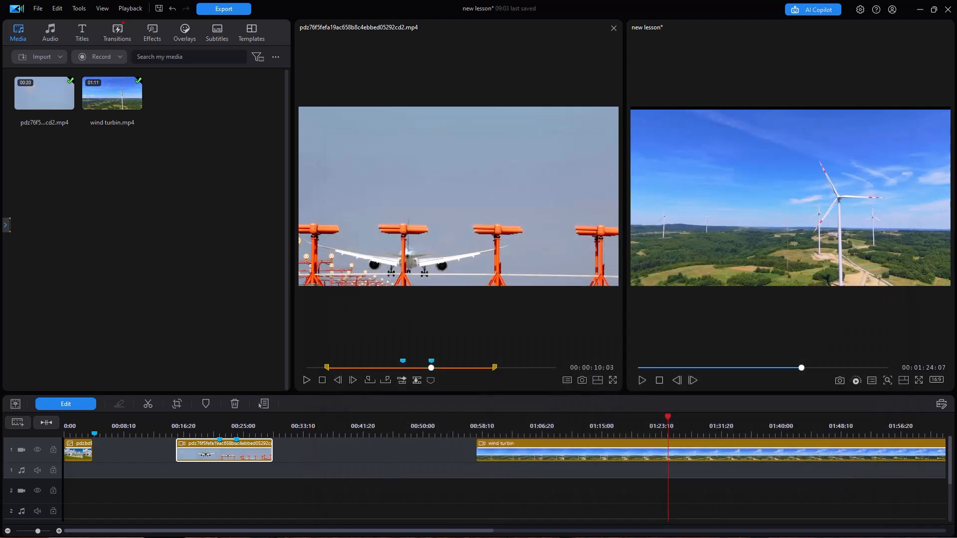
- Filter the library to All Media and show the barn image in the library preview
left_click(258, 55)
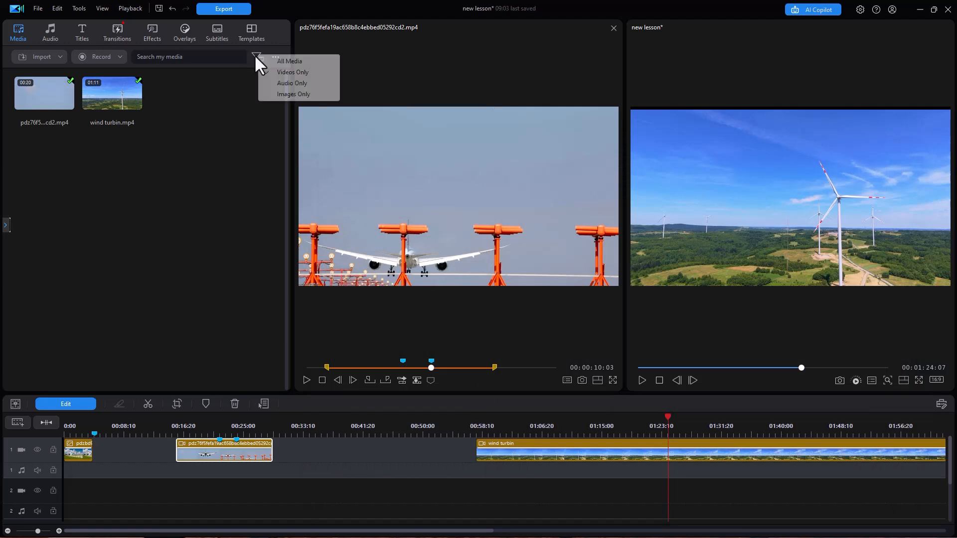
left_click(288, 61)
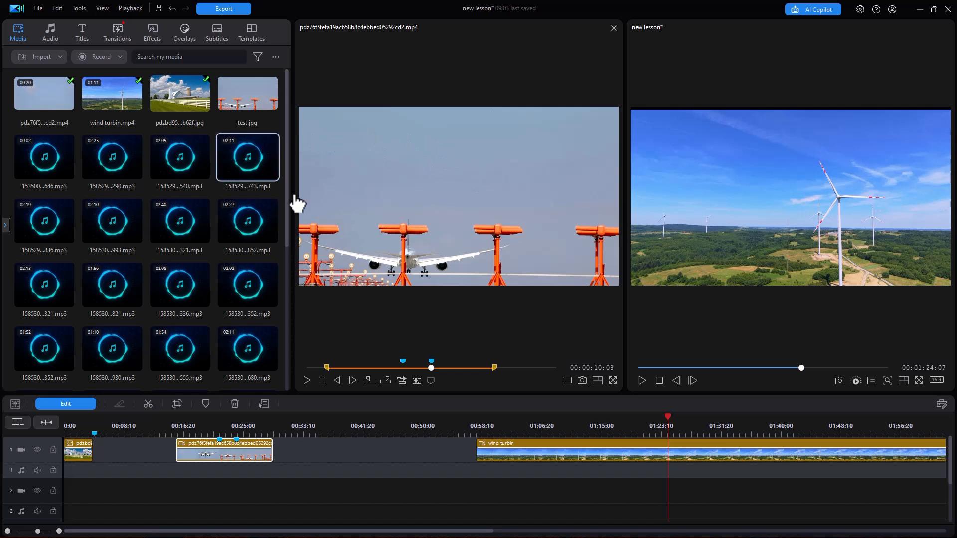
left_click(182, 90)
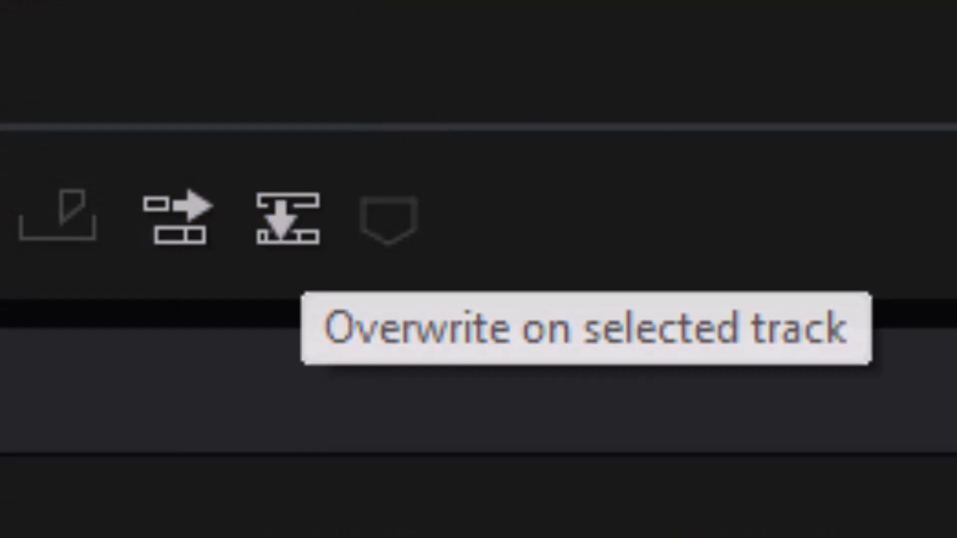
- Place the barn image in the gap on video track 1, starting at about 33 seconds
left_click_drag(177, 93, 308, 452)
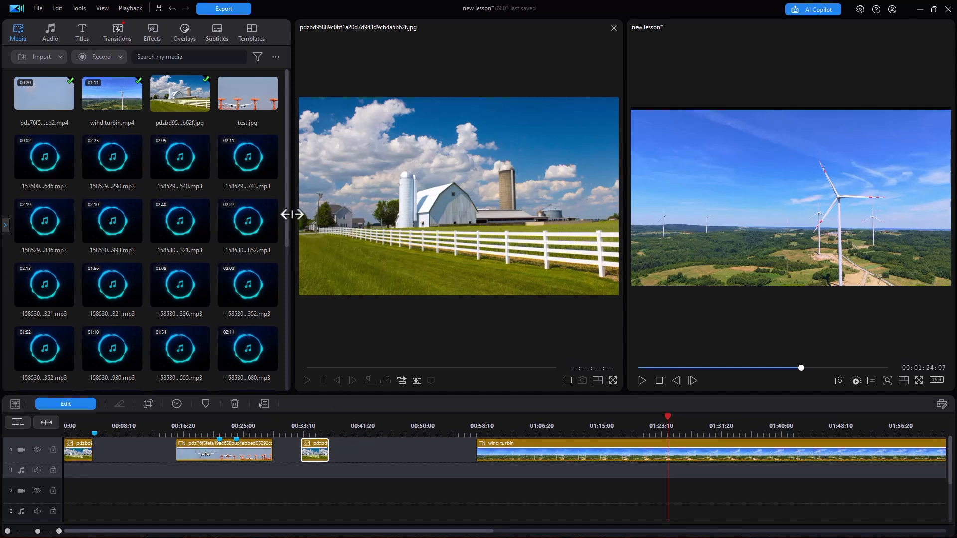
- Show the Sounds Like You audio in the library preview and trim it from about 00:00:24:07 to 00:01:04:06
left_click_drag(286, 218, 268, 443)
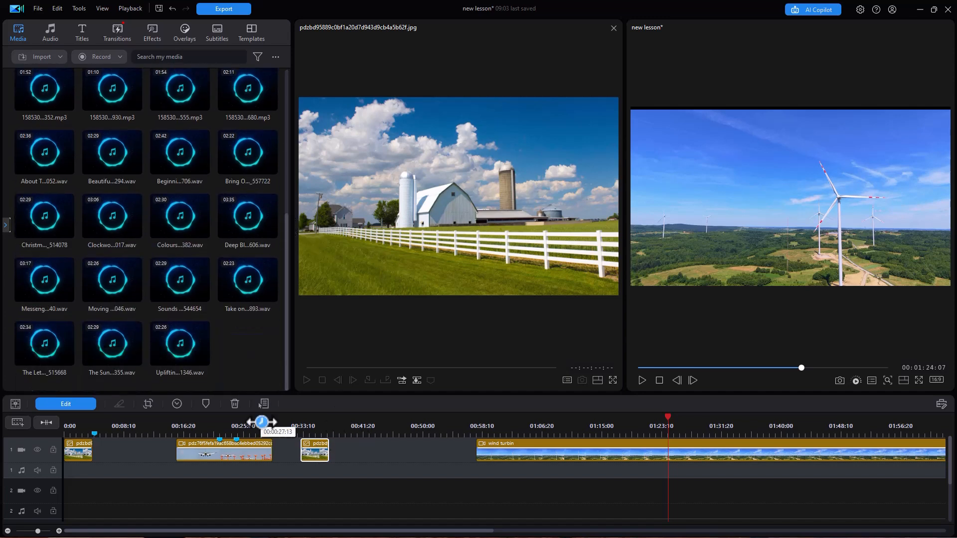
left_click(180, 280)
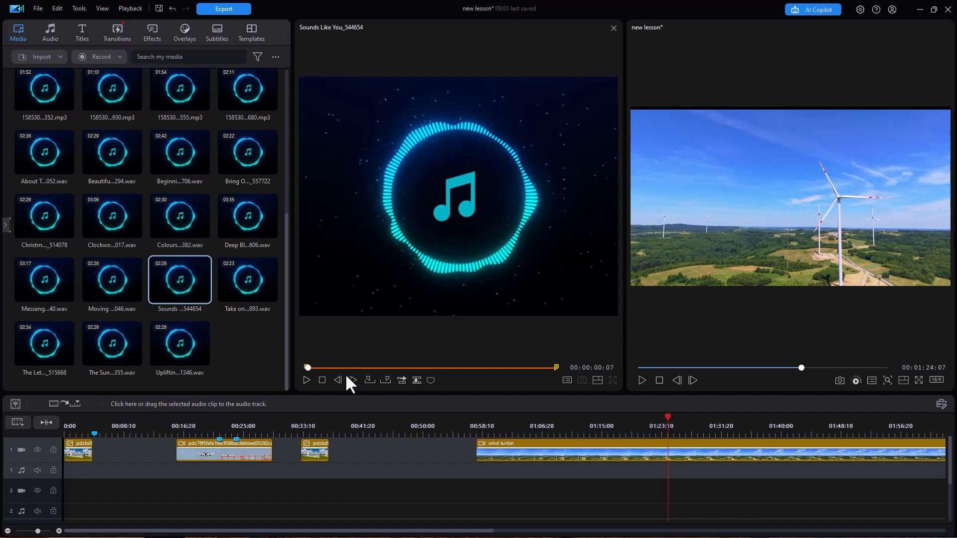
left_click_drag(308, 368, 349, 367)
left_click(369, 379)
left_click(413, 368)
left_click(385, 377)
- Try inserting the trimmed Sounds Like You audio on the selected track at about 38 seconds, and undo the insertion
left_click(342, 426)
left_click(401, 380)
left_click(402, 380)
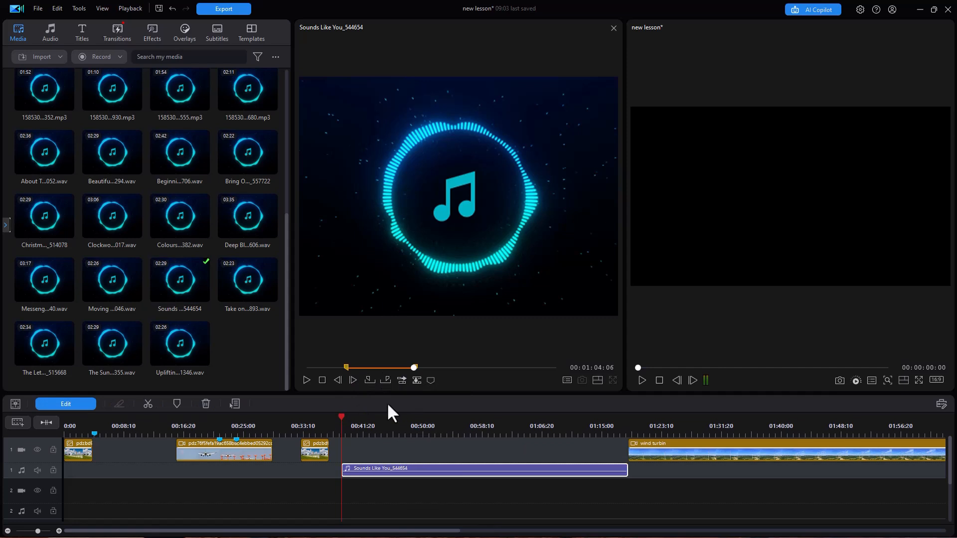
key("ctrl+z")
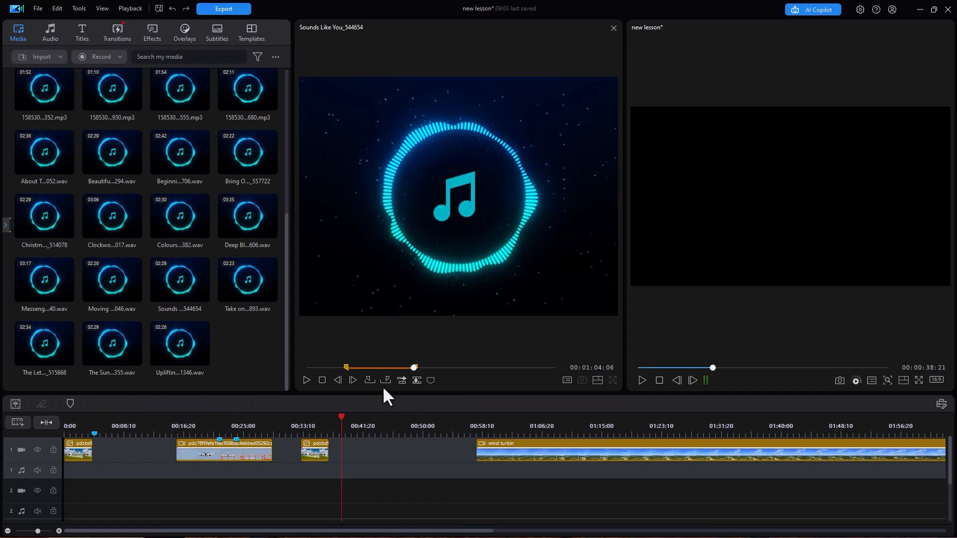
- Place the trimmed Sounds Like You audio from the library preview onto audio track 1, starting at about 20 seconds
left_click_drag(448, 247, 215, 470)
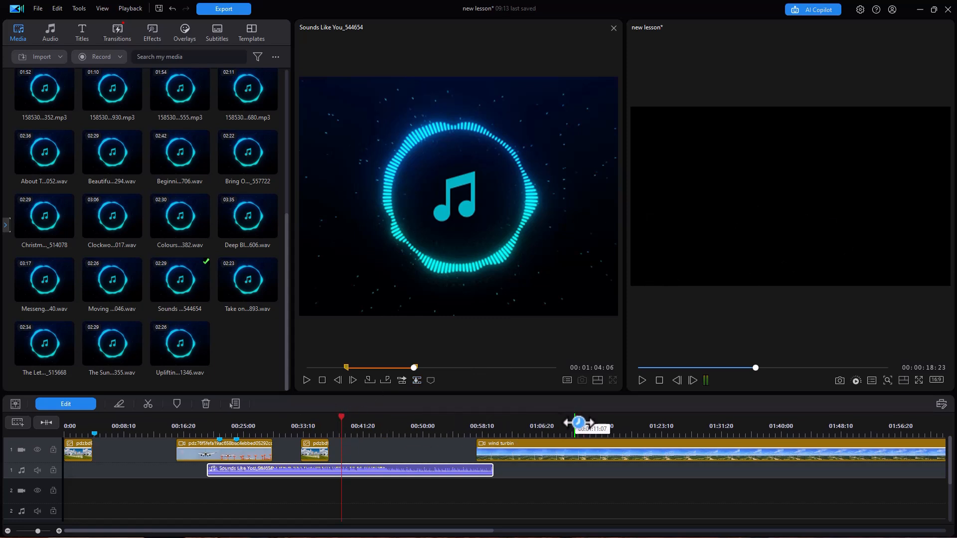
- Move the timeline playhead to about 01:15 and select the wind turbine clip in the timeline preview
left_click(603, 426)
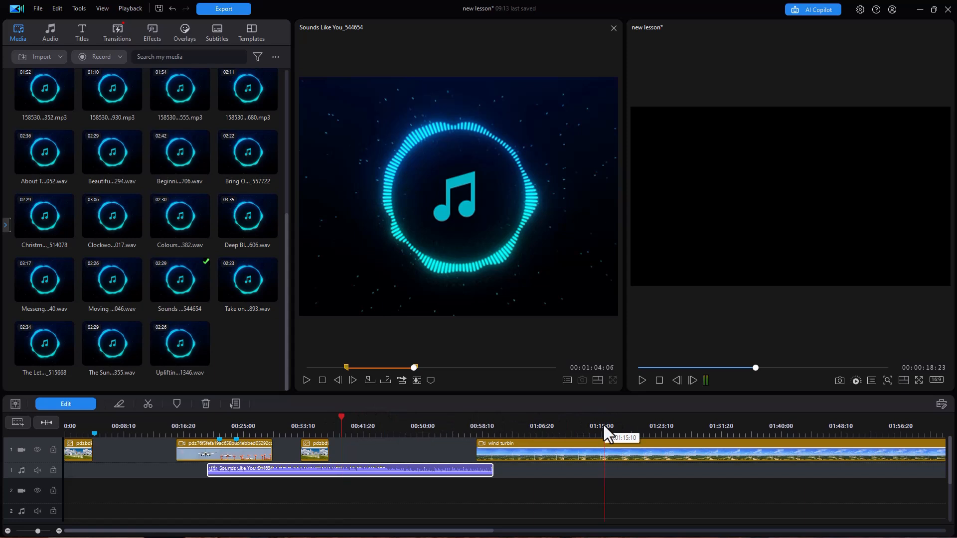
left_click(807, 218)
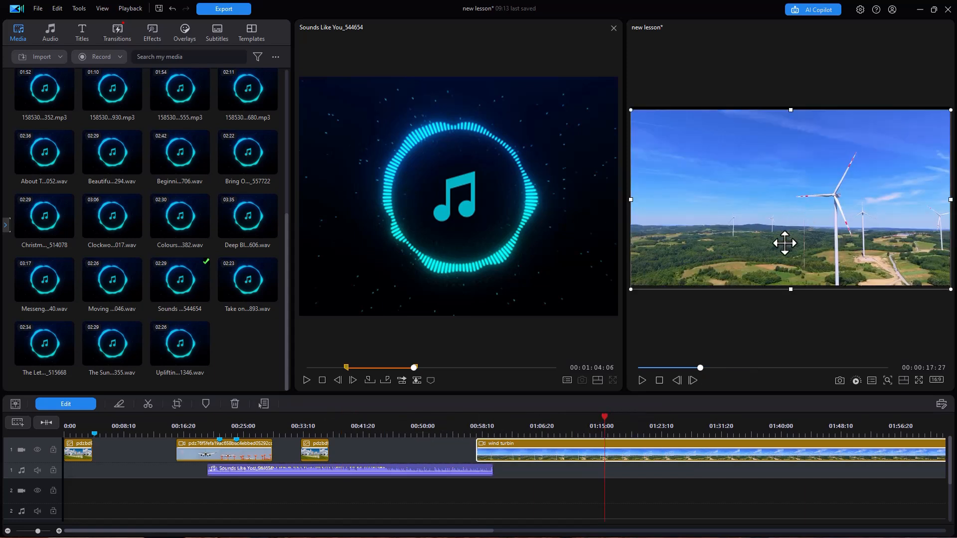
- Close the Library Preview Window and show it again
left_click(614, 28)
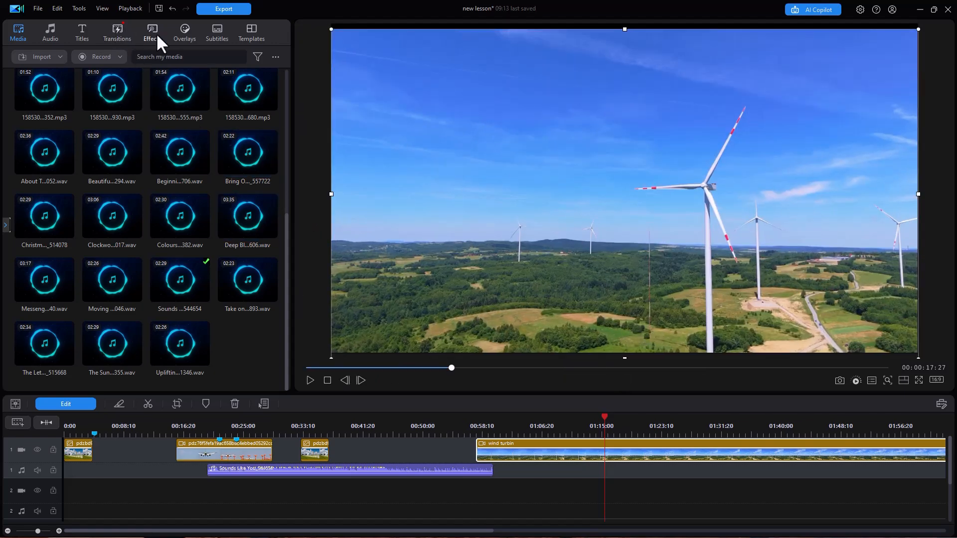
left_click(101, 7)
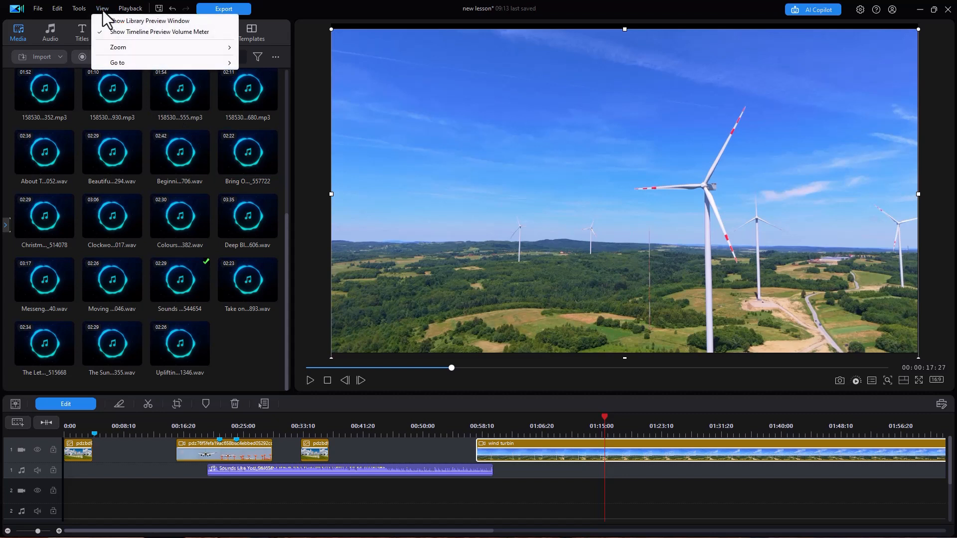
left_click(130, 20)
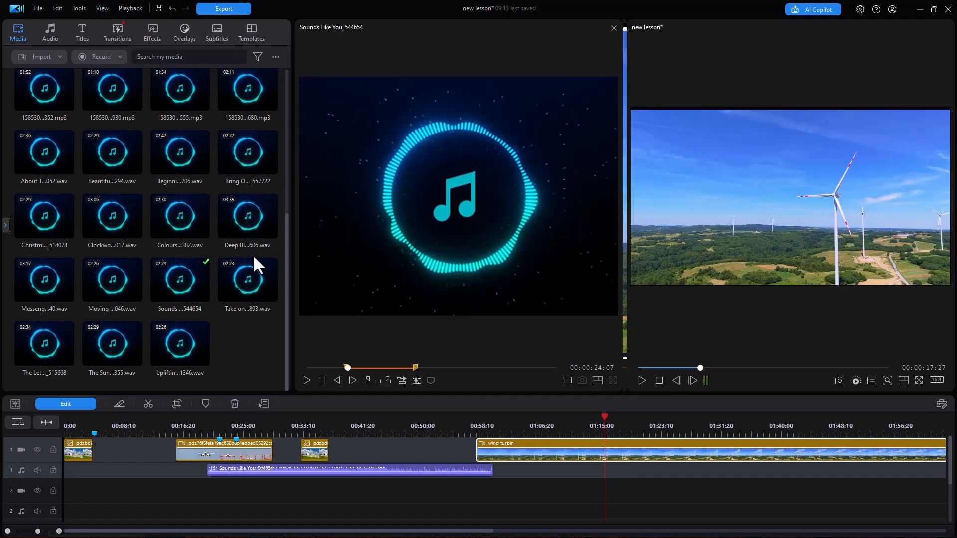
- Play the wind turbine clip and the trimmed airplane clip in the library preview
scroll(282, 230, "up", 5)
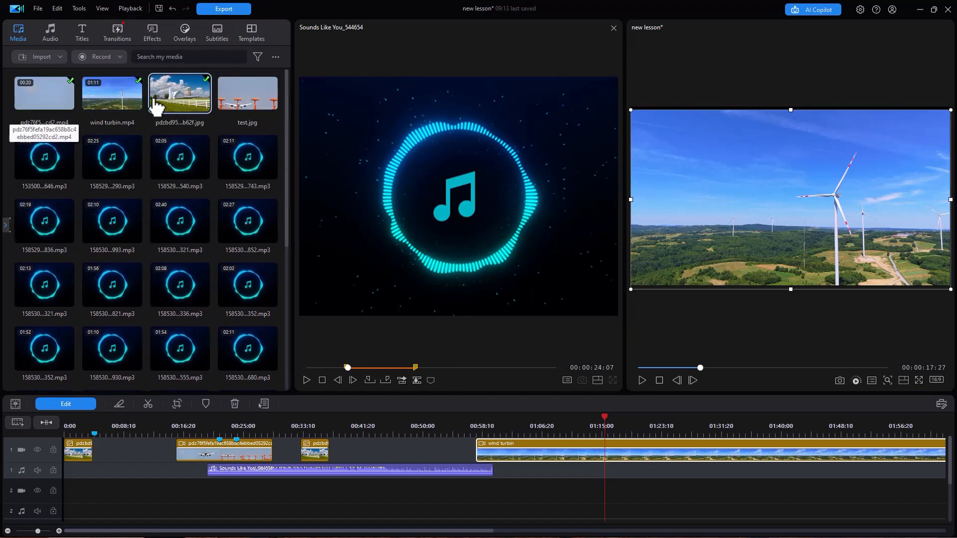
double_click(129, 100)
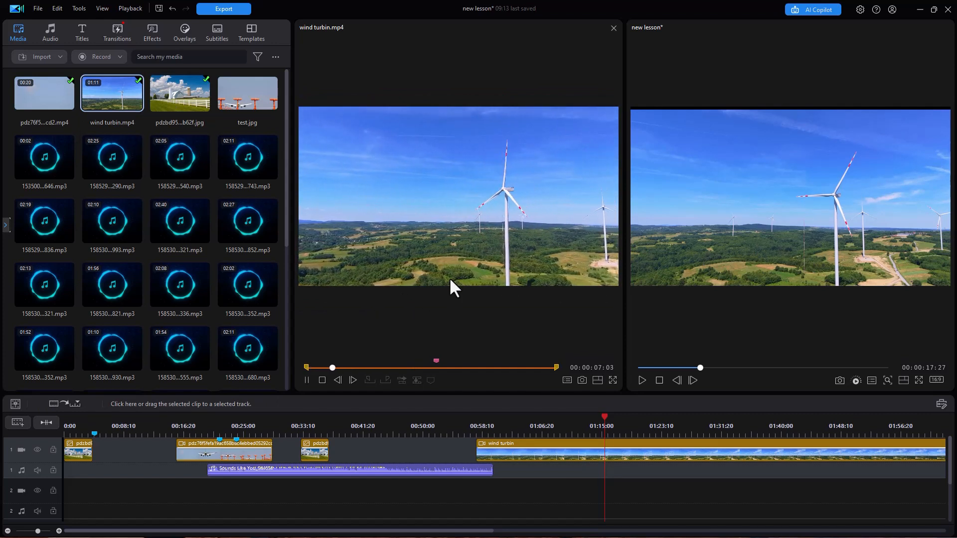
left_click(53, 93)
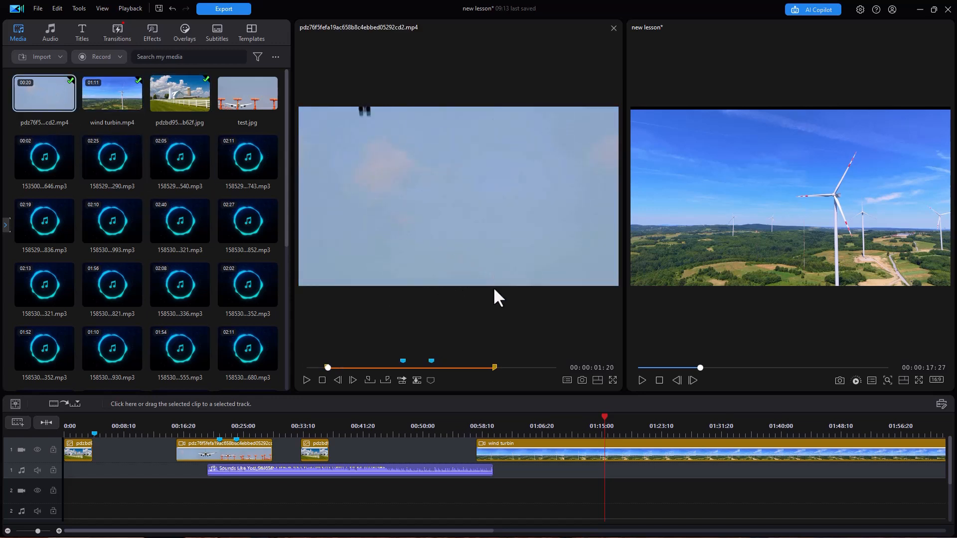
left_click(305, 379)
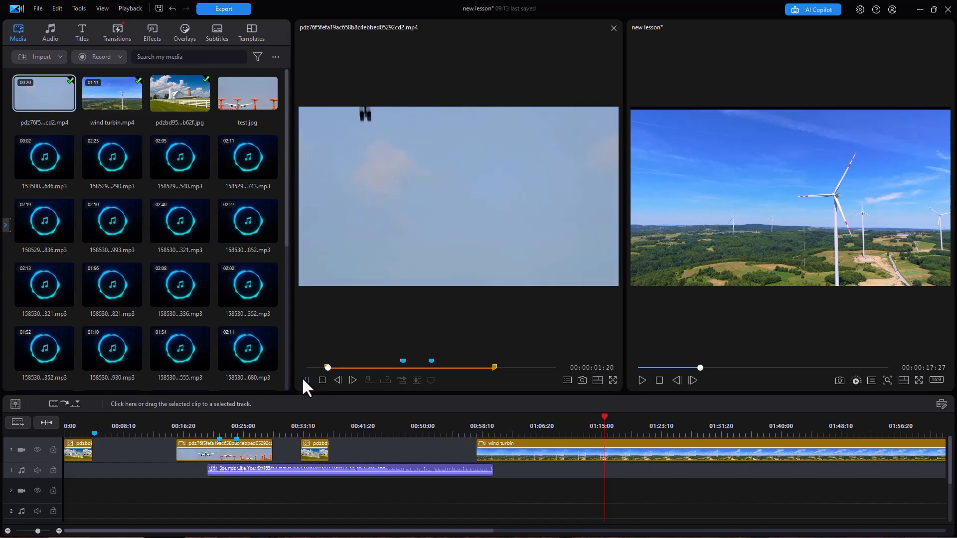